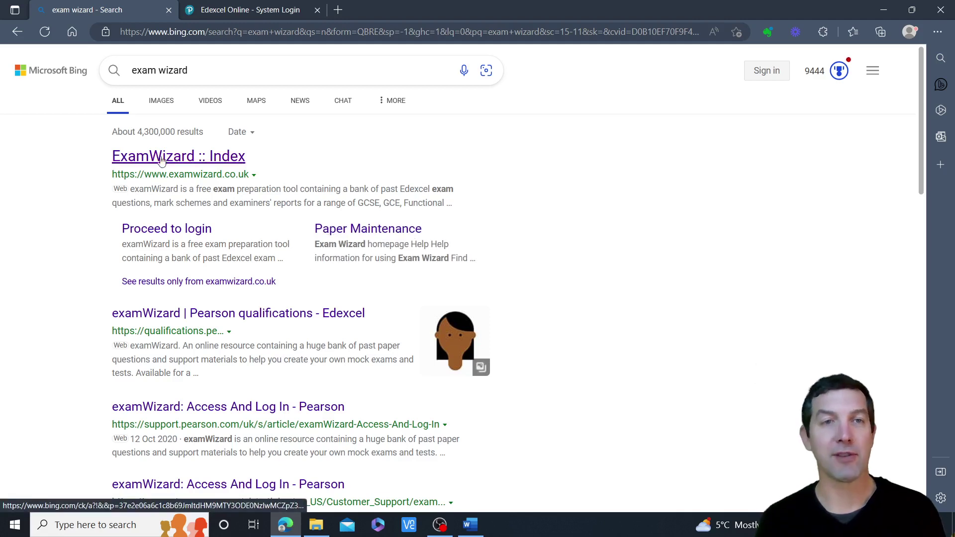
Step: Switch to the Edexcel Online login page opened from the ExamWizard :: Index result
click(235, 12)
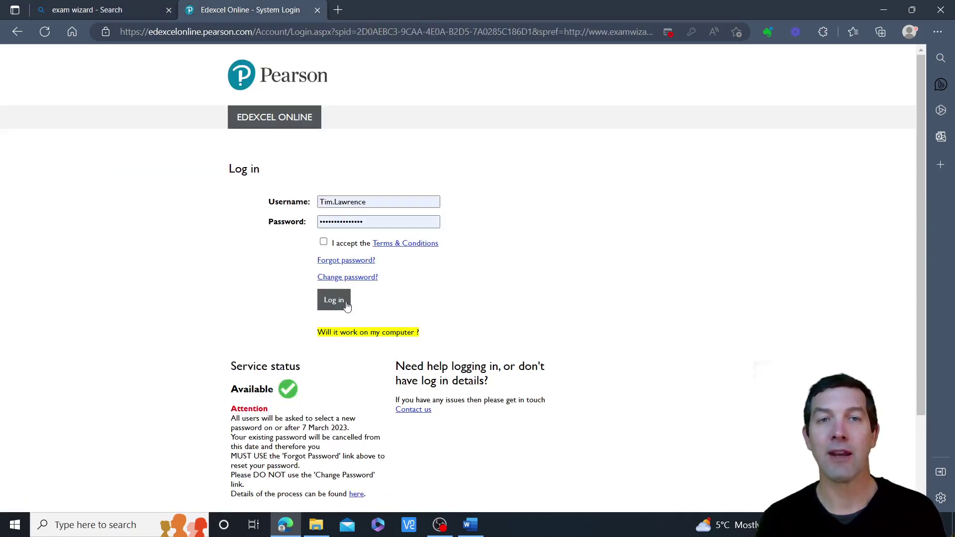
Step: Accept the Terms & Conditions, log in to Edexcel Online, and go to Build a paper
click(323, 241)
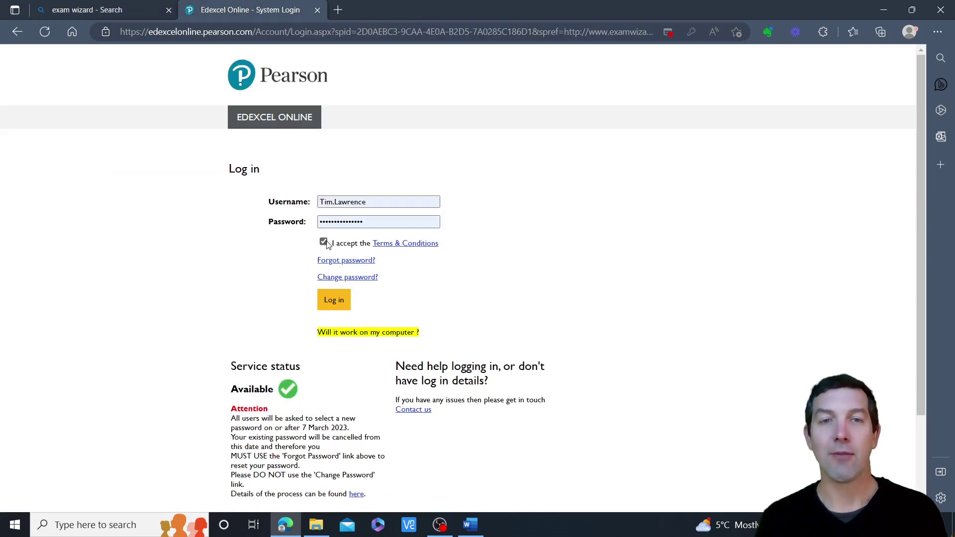
click(331, 301)
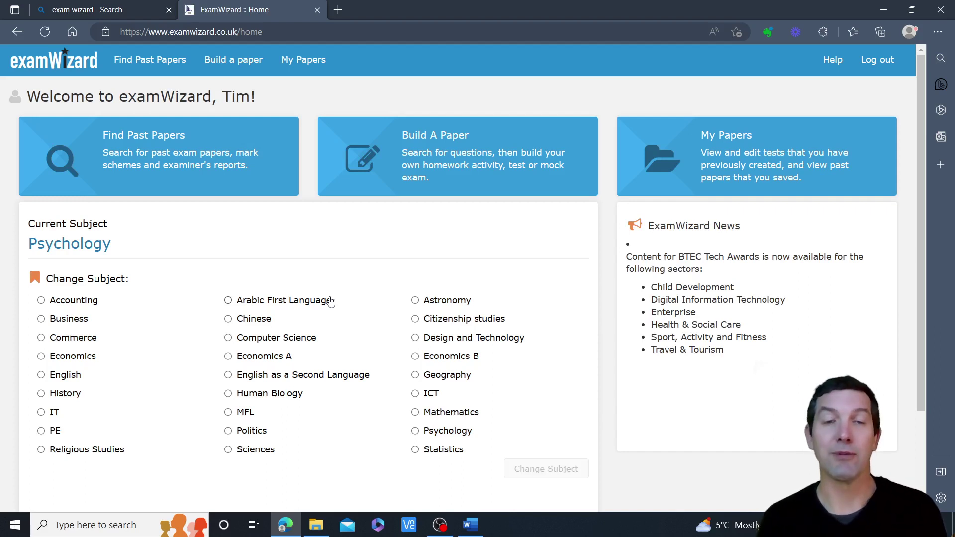
click(231, 66)
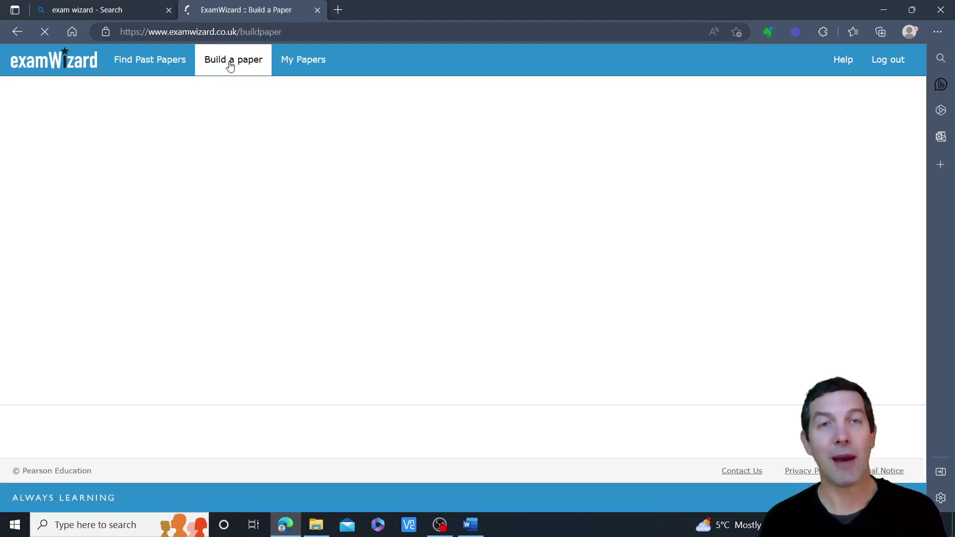
Step: Choose GCE AS and A level as qualification, clear and reselect it, then search all 404 questions
click(58, 119)
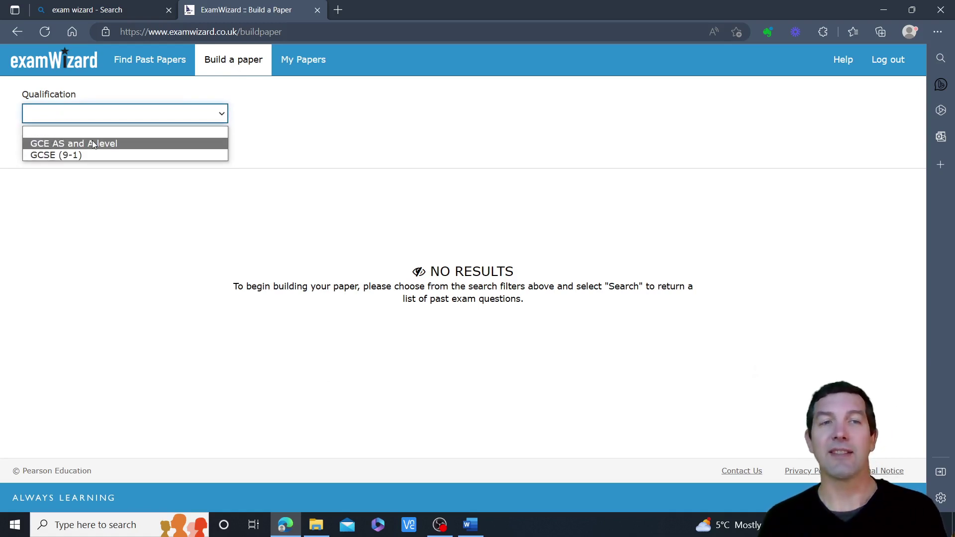
click(84, 148)
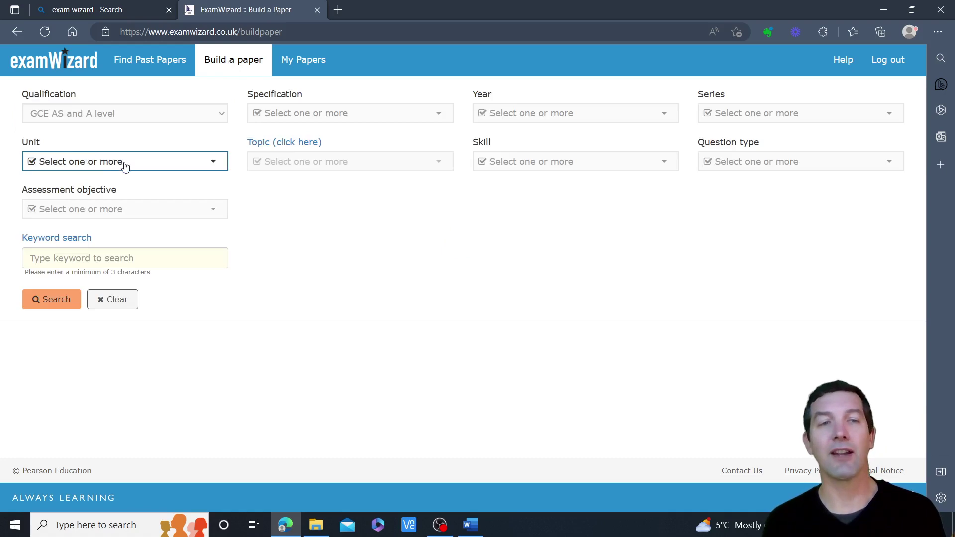
click(117, 303)
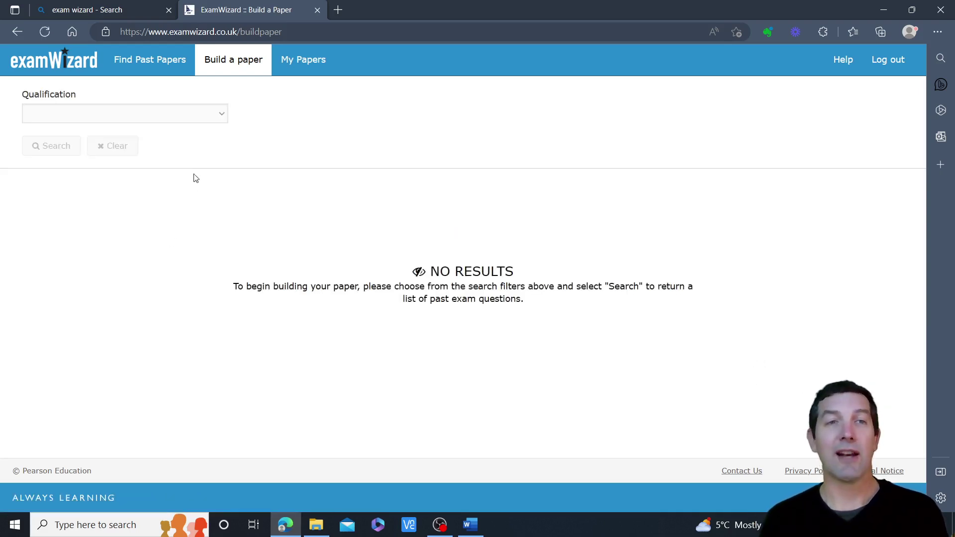
click(179, 117)
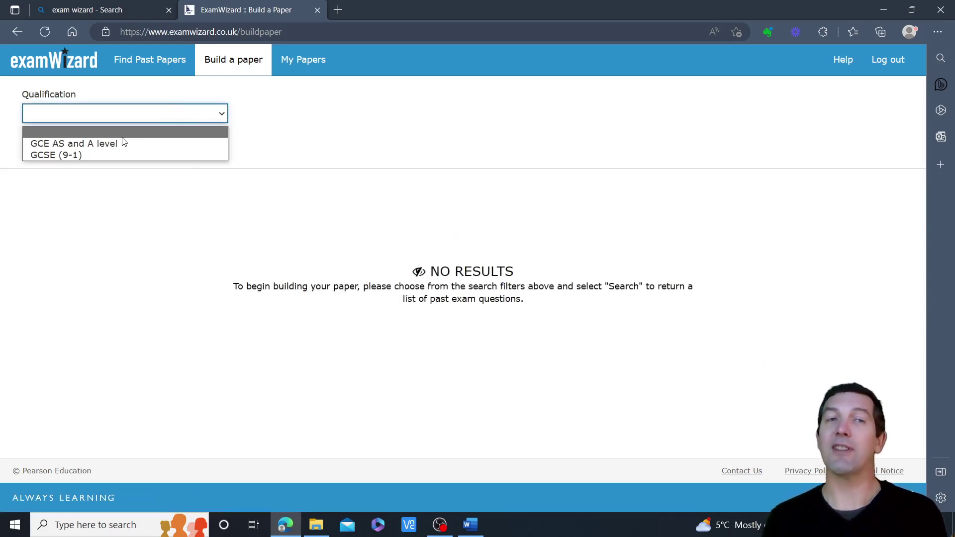
click(118, 143)
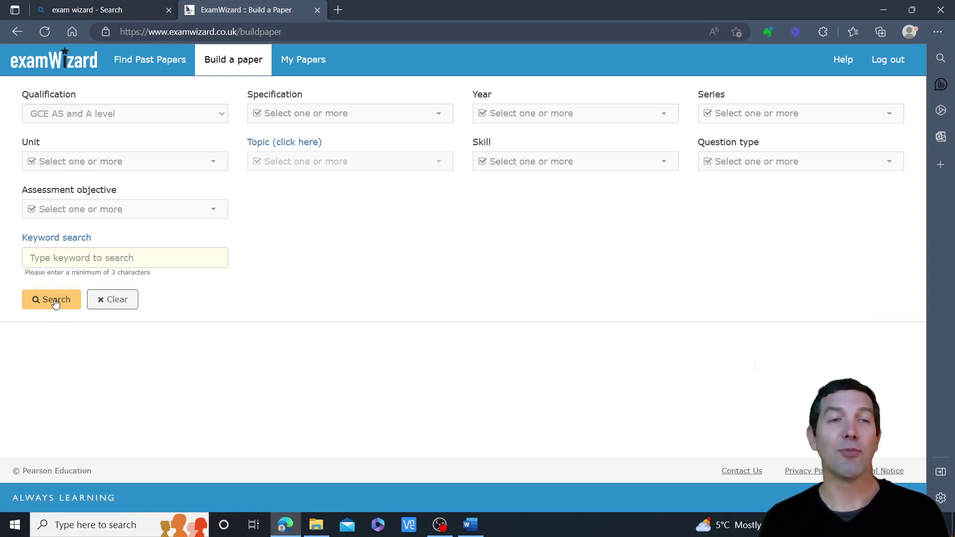
click(55, 300)
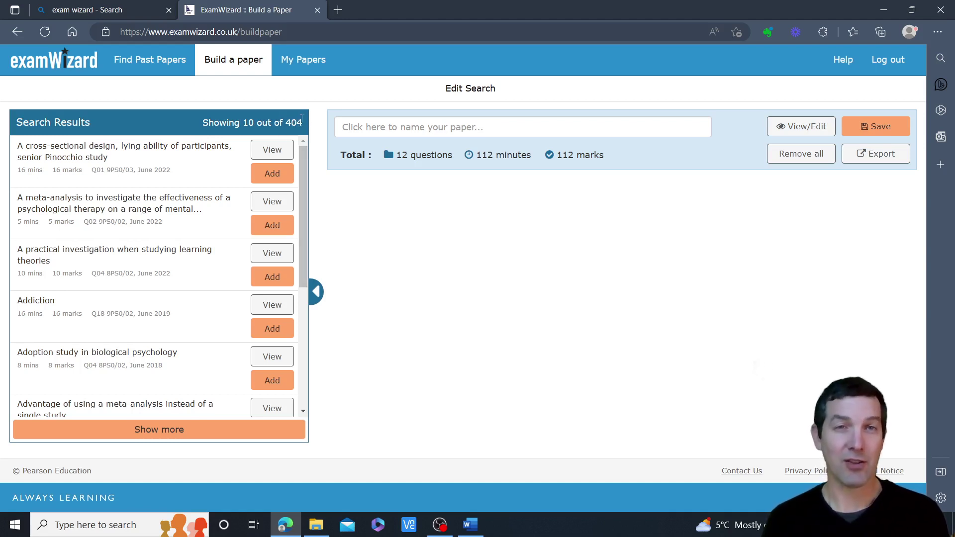
Step: Search with the keyword 'assess', returning three research methods questions
click(475, 95)
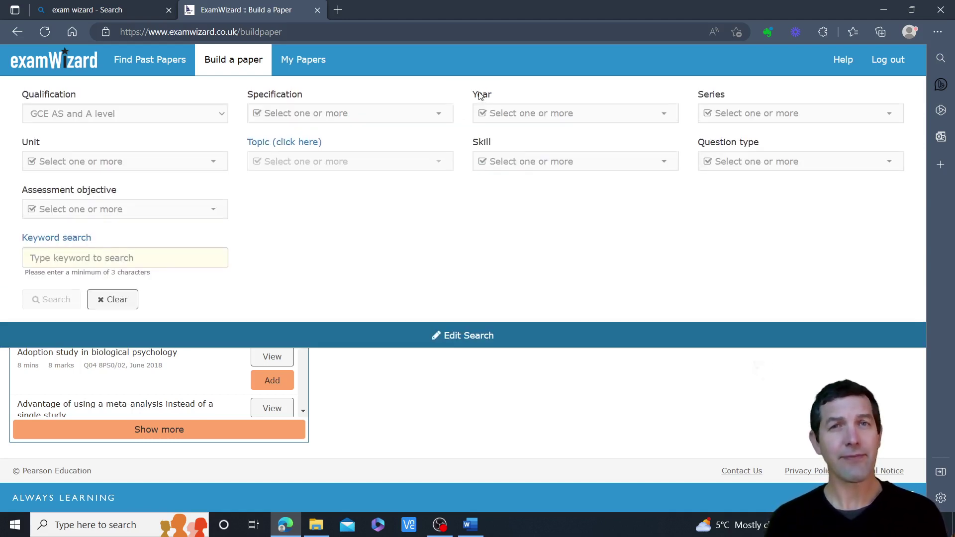
click(147, 262)
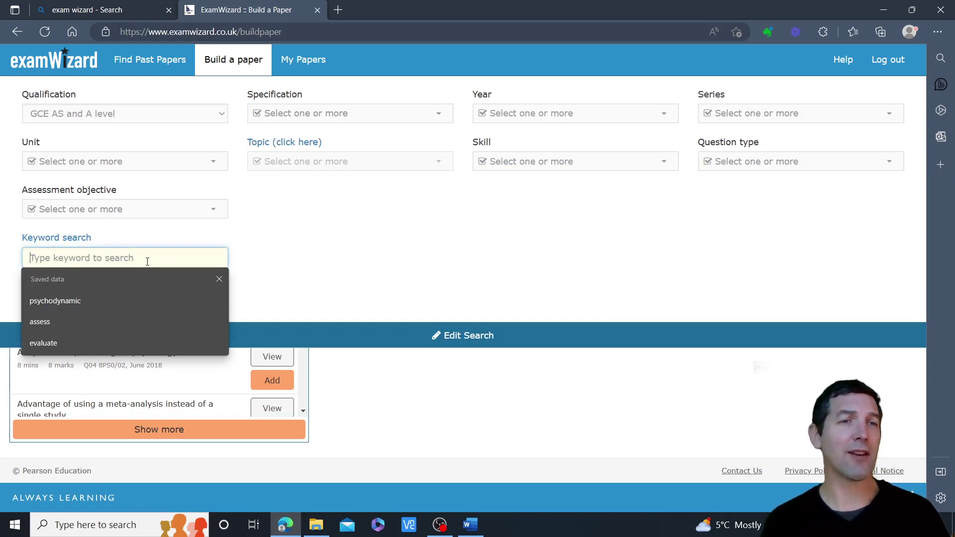
click(44, 324)
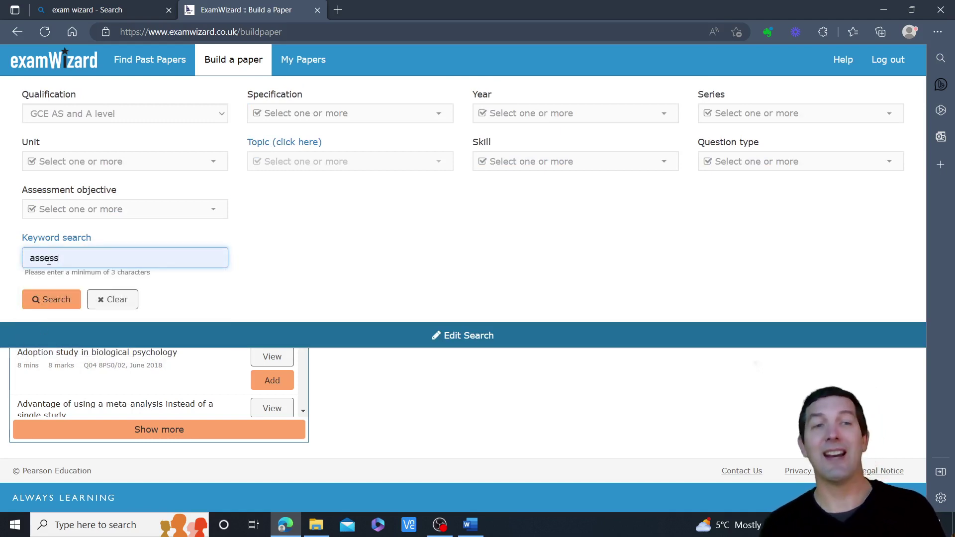
click(56, 299)
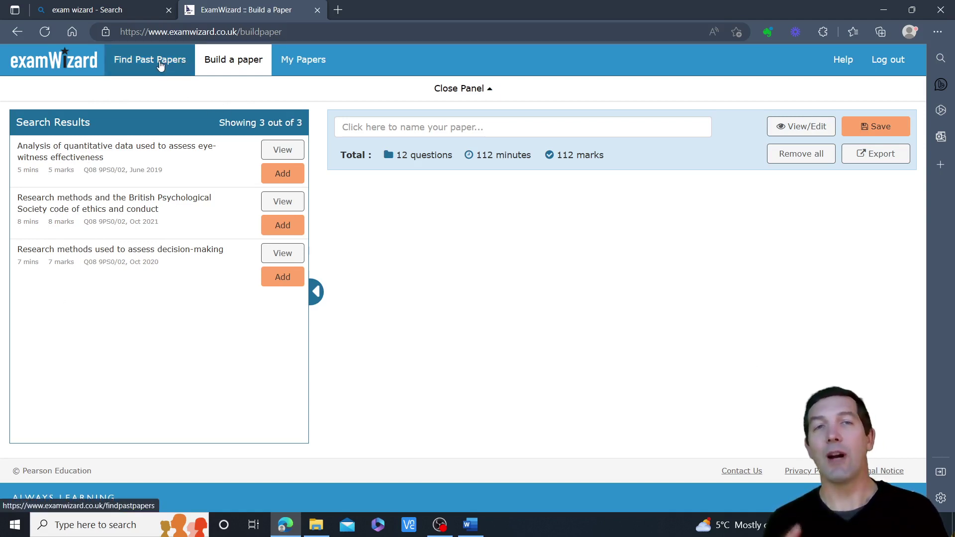
Step: Replace the keyword with 'psychodynamic' and search, then clear the search filters
click(437, 89)
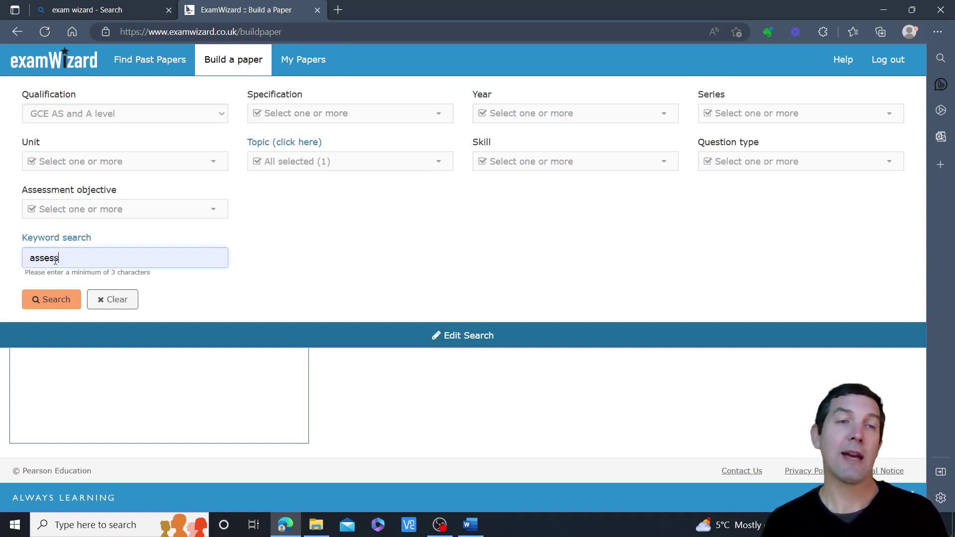
drag(61, 260, 22, 263)
text(psychodynamic)
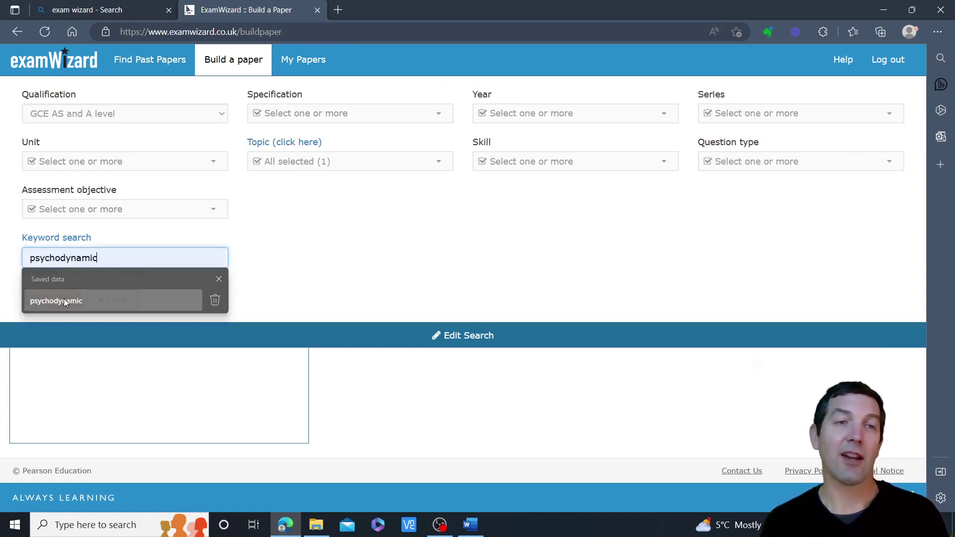
click(64, 299)
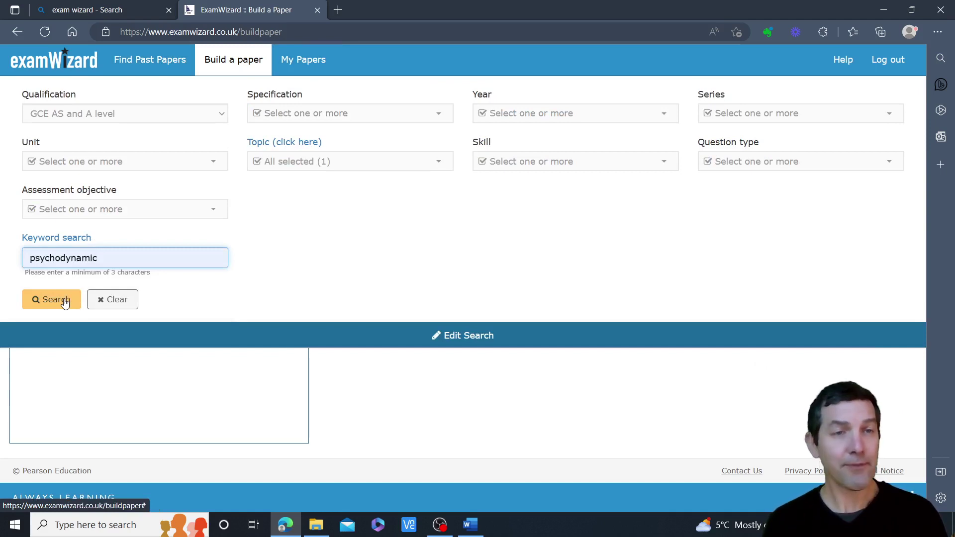
click(64, 303)
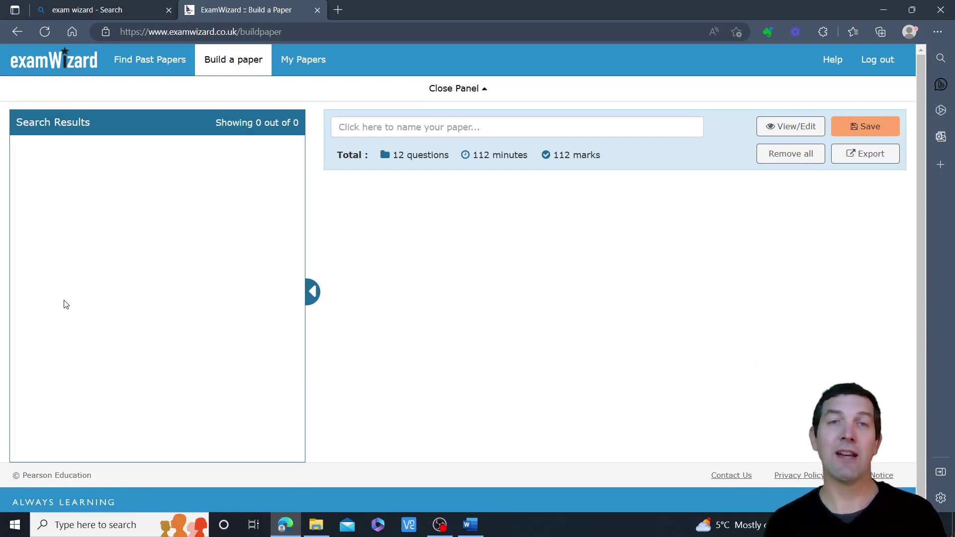
click(453, 96)
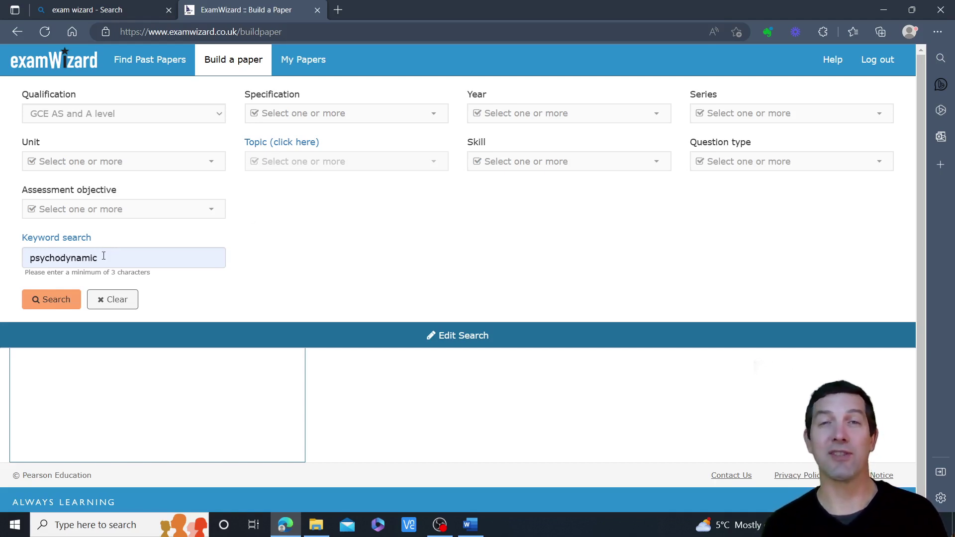
click(110, 305)
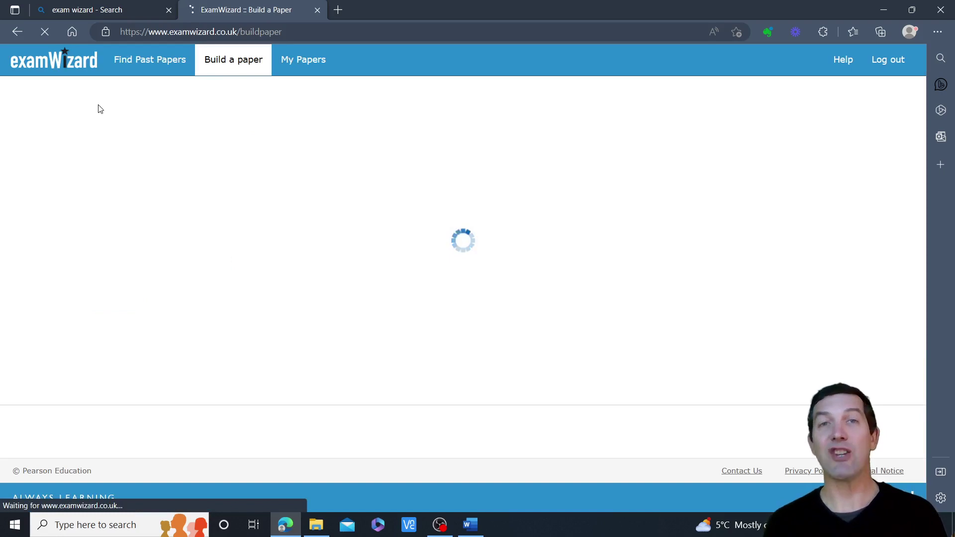
Step: Search GCE AS and A level questions with the keyword 'psychodynamic'
click(109, 122)
click(101, 145)
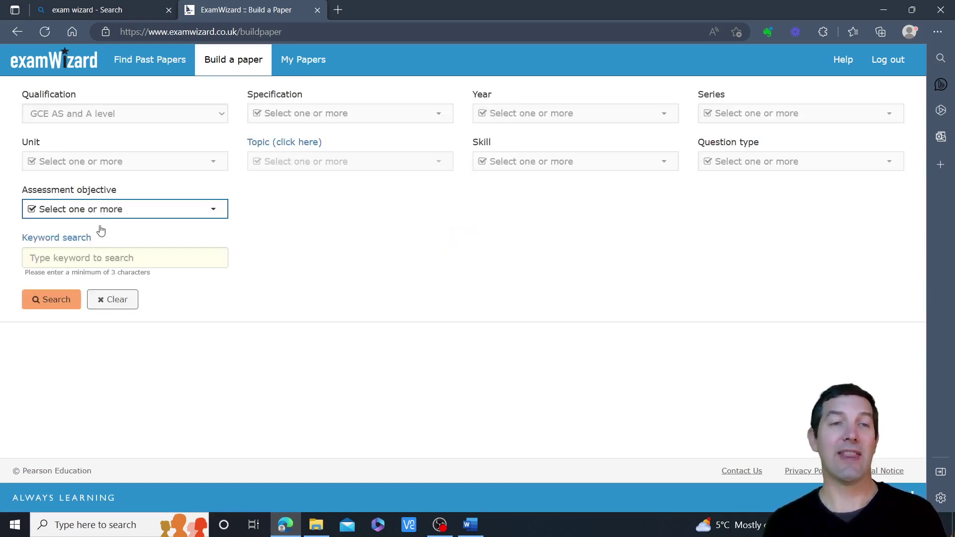
click(96, 256)
click(80, 303)
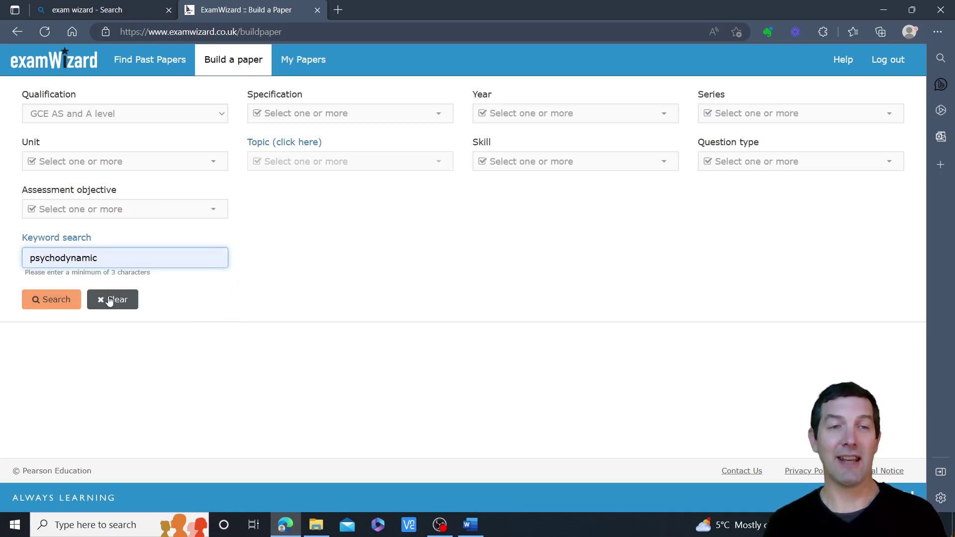
click(59, 309)
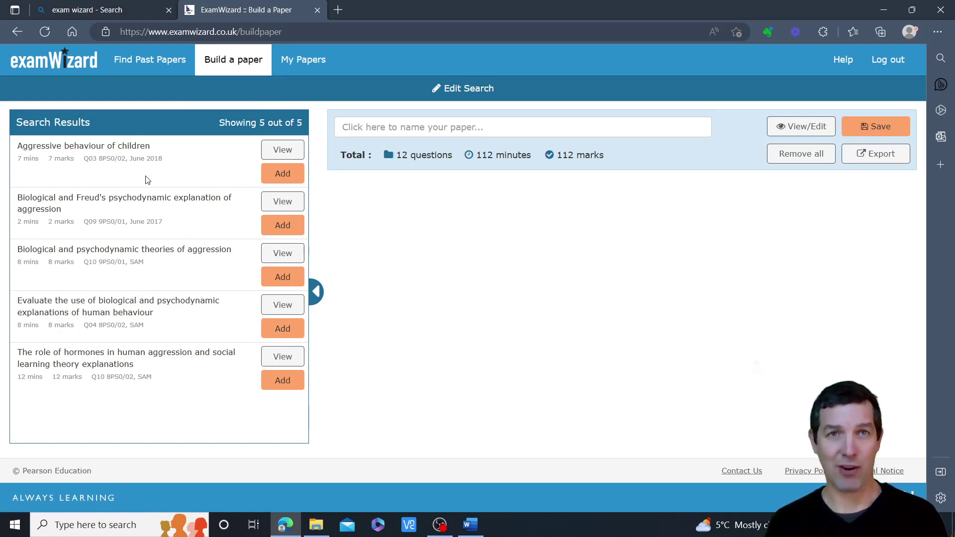
Step: Clear all search filters and reselect GCE AS and A level as qualification
click(450, 90)
click(106, 301)
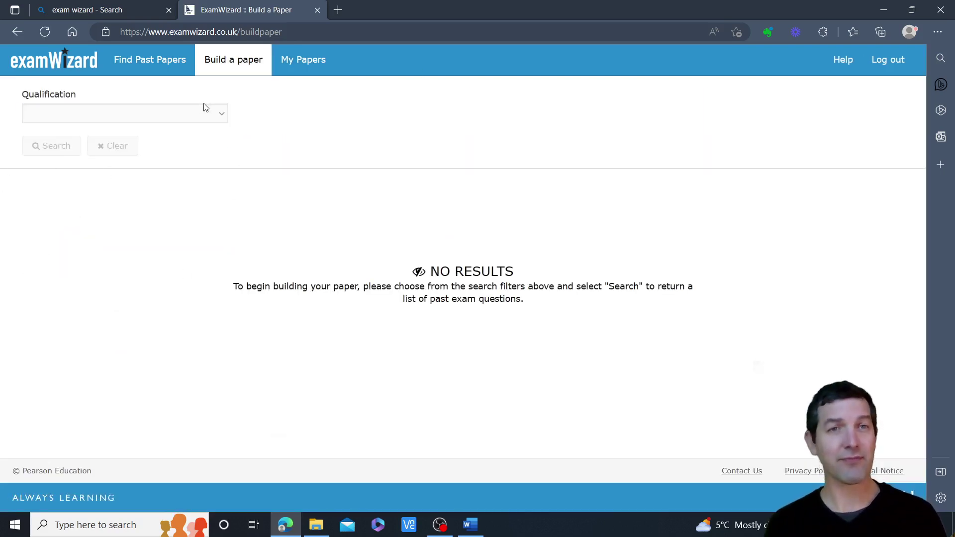
click(202, 114)
click(159, 145)
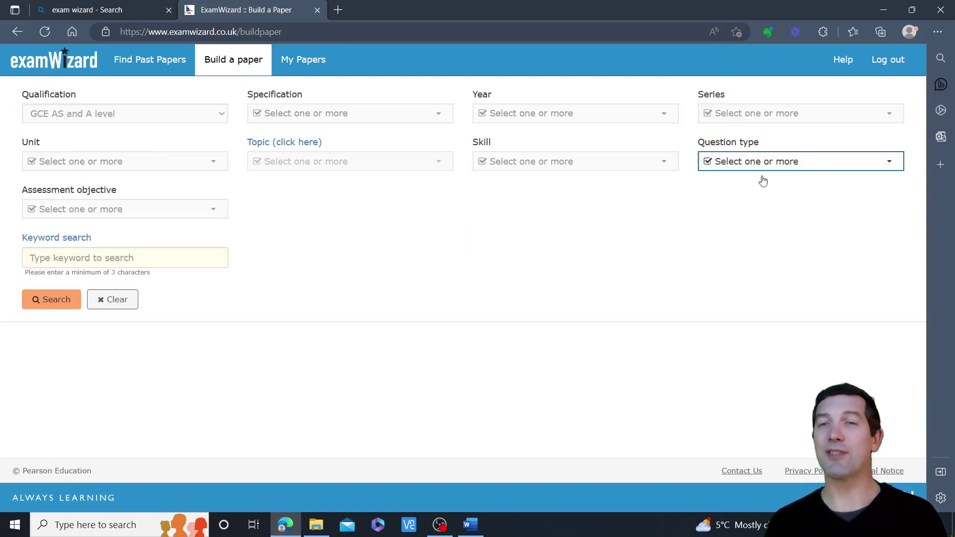
Step: Restrict the question type to Extended Writing, search, and reopen the filters for editing
click(745, 169)
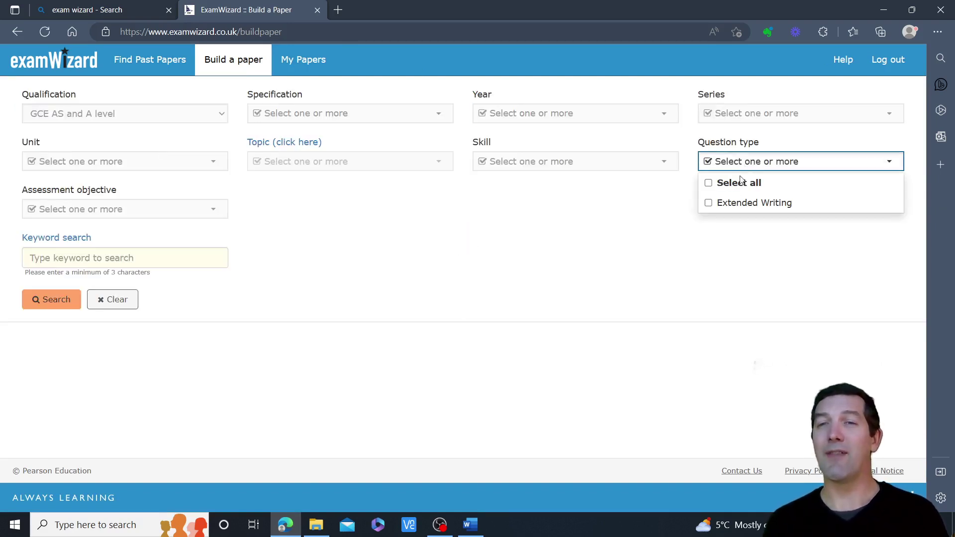
click(709, 203)
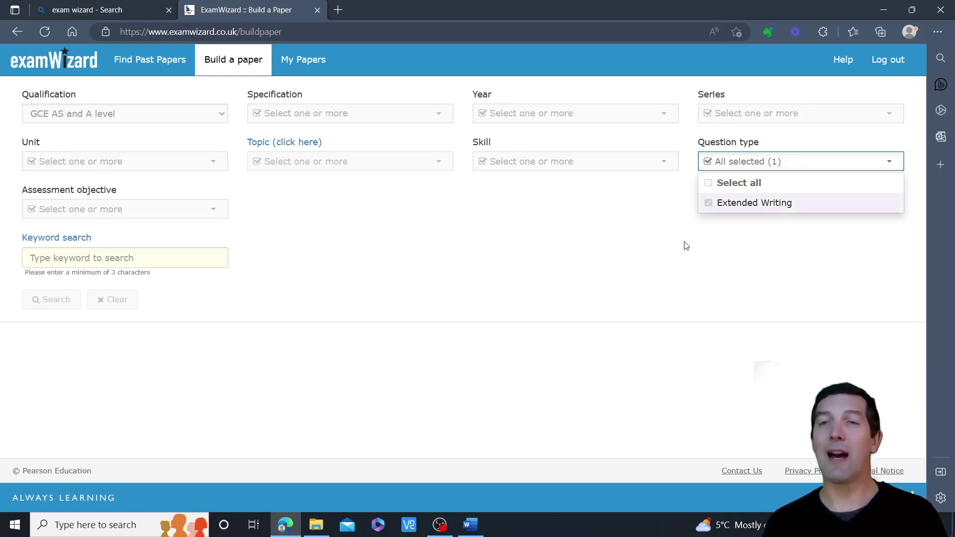
click(686, 246)
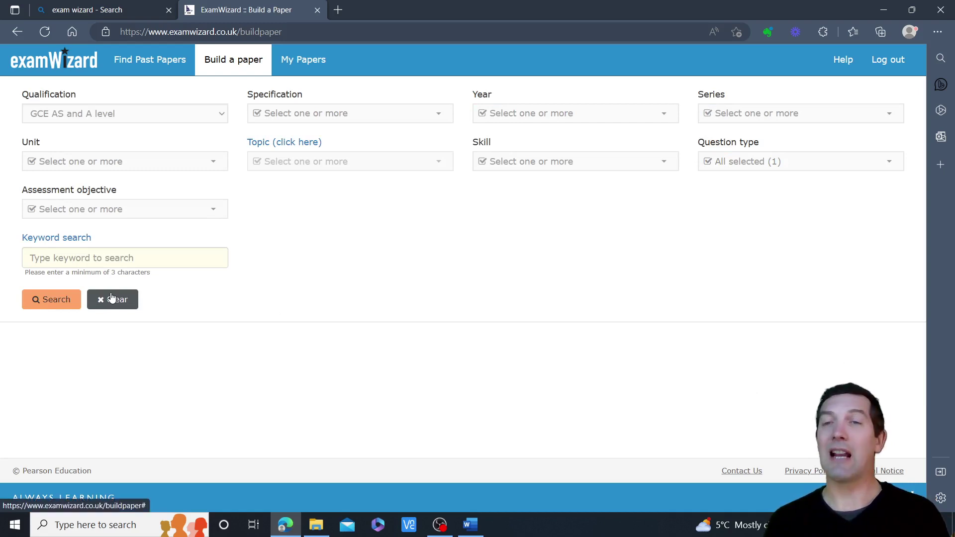
click(43, 303)
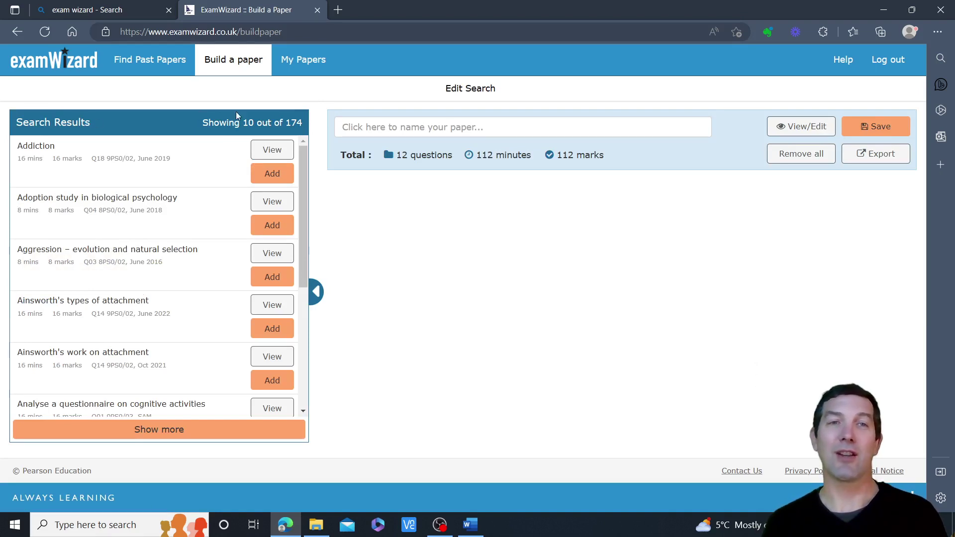
click(451, 93)
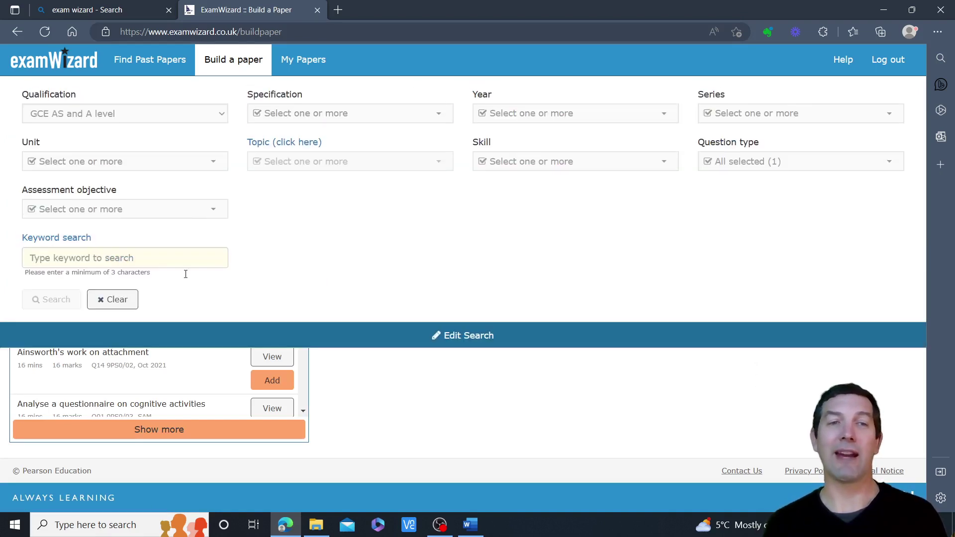
Step: Clear the filters, choose GCE AS and A level, and open the Select a topic dialog
click(120, 300)
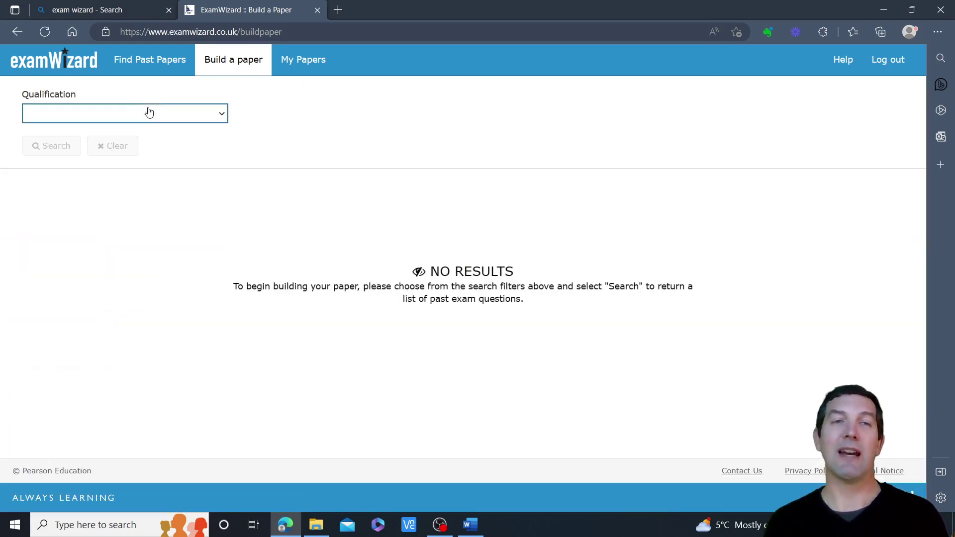
click(148, 114)
click(123, 147)
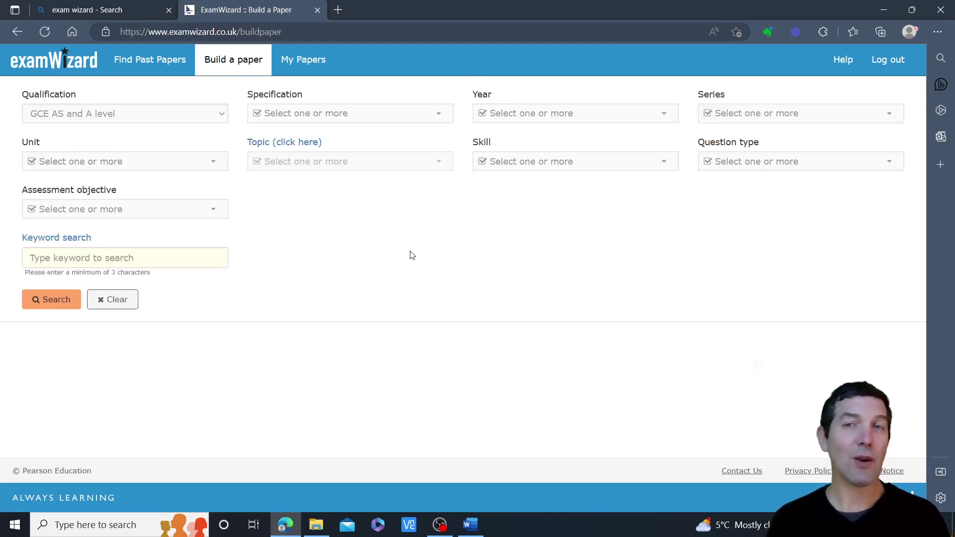
click(281, 144)
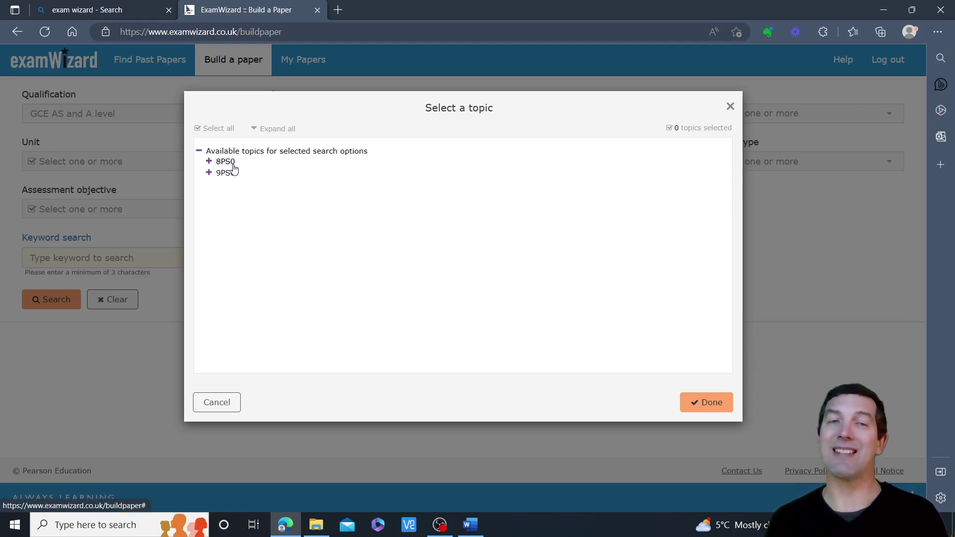
Step: Under 9PS0 Paper 1, tick Social Psychology's Issues and debates plus Cognitive Psychology's Key questions and Issues and debates
click(209, 174)
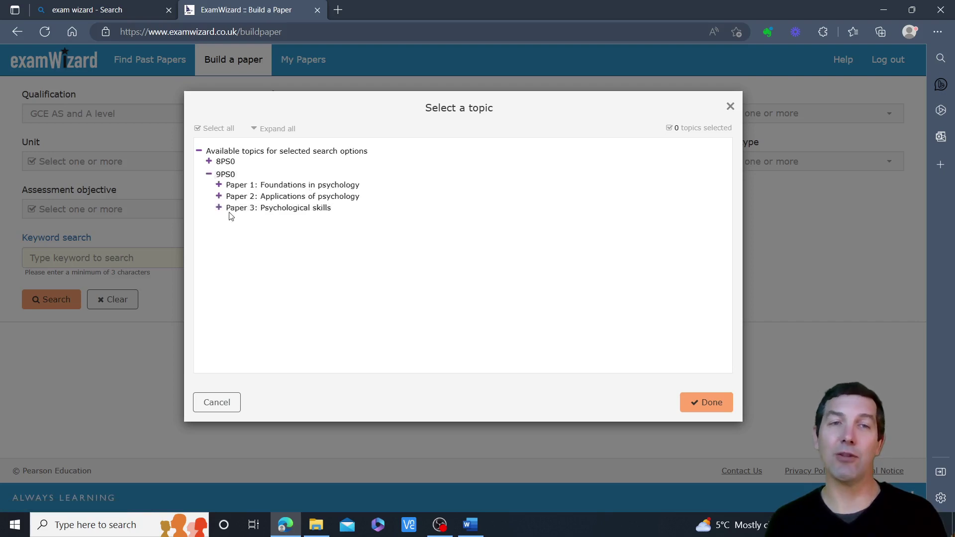
click(219, 185)
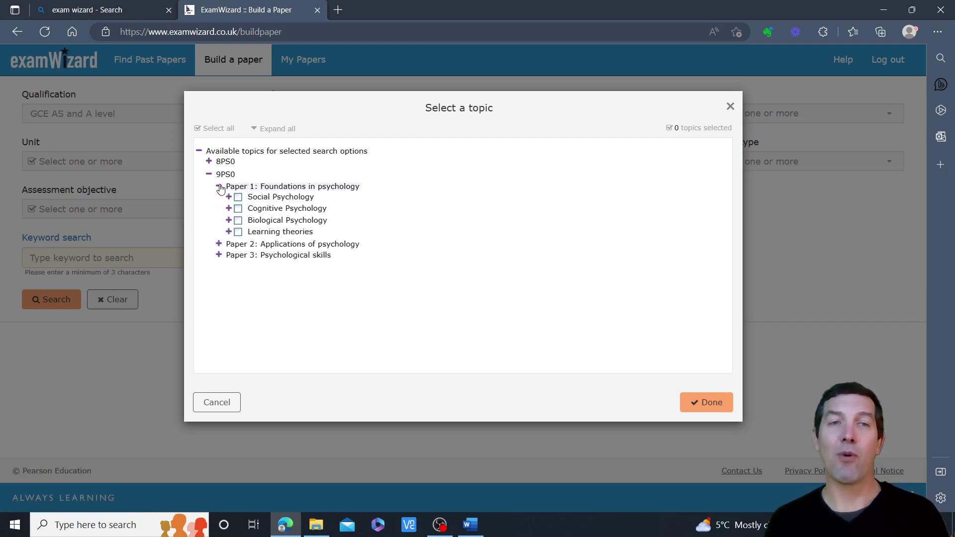
click(229, 197)
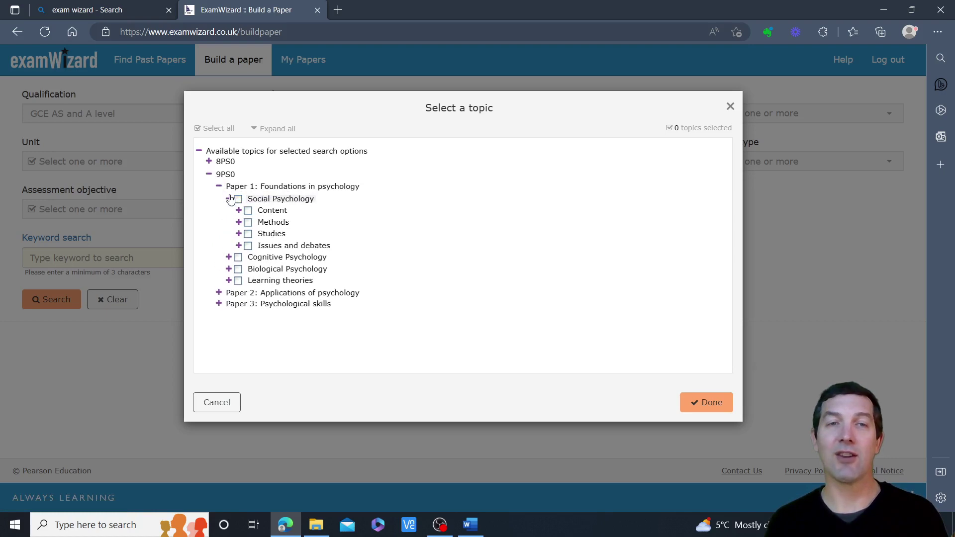
click(248, 246)
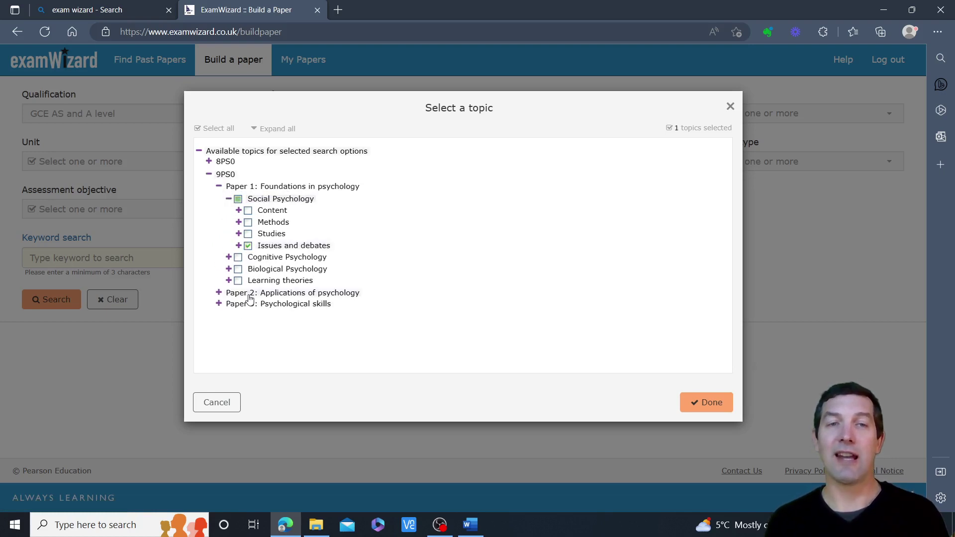
click(229, 259)
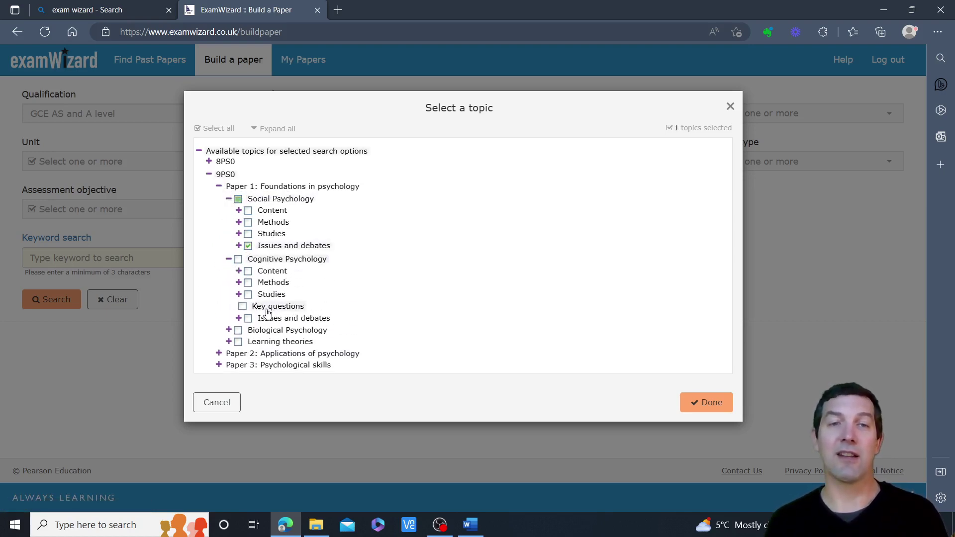
click(242, 306)
click(248, 319)
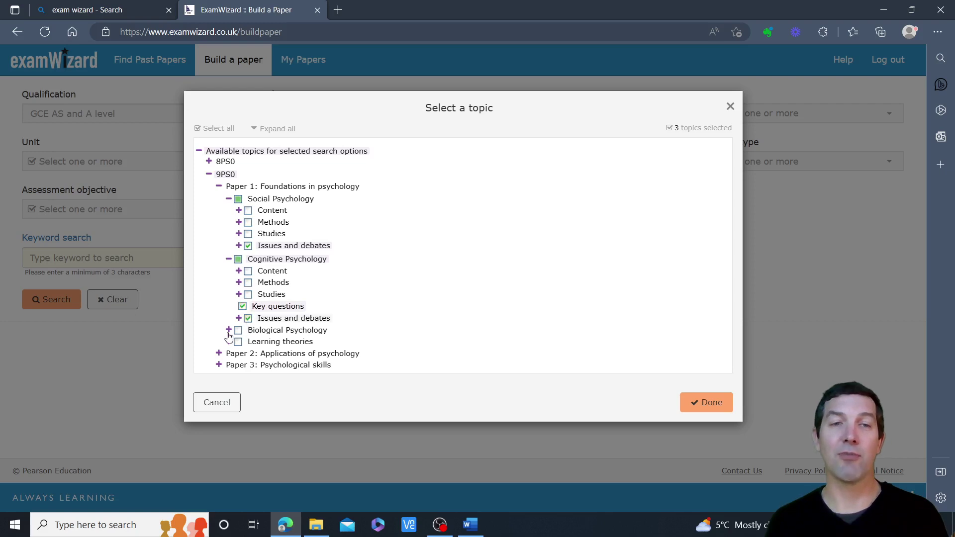
Step: Tick Key questions for Biological Psychology and Learning theories, then confirm the topic selection
click(229, 329)
scroll(259, 326, down, 1)
click(264, 333)
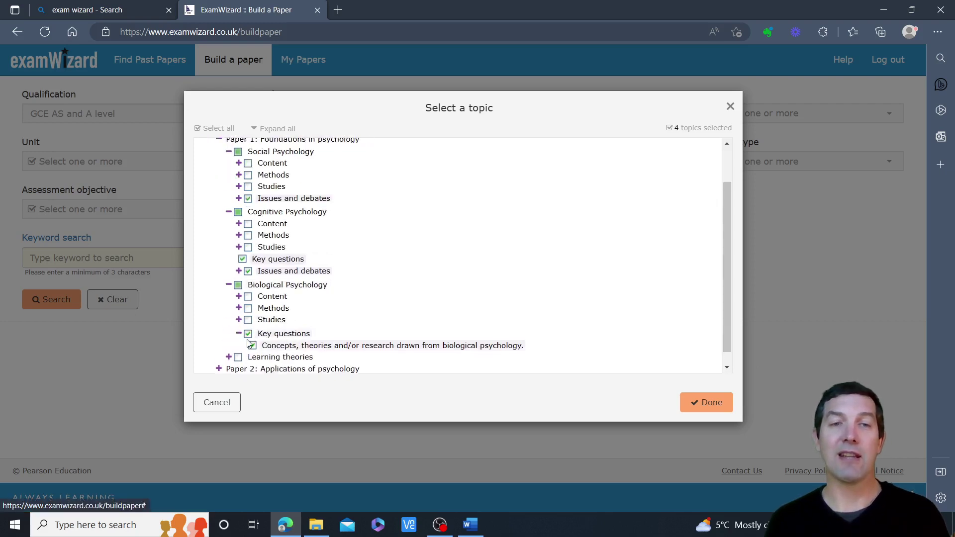
scroll(234, 353, down, 1)
click(229, 345)
scroll(253, 346, down, 1)
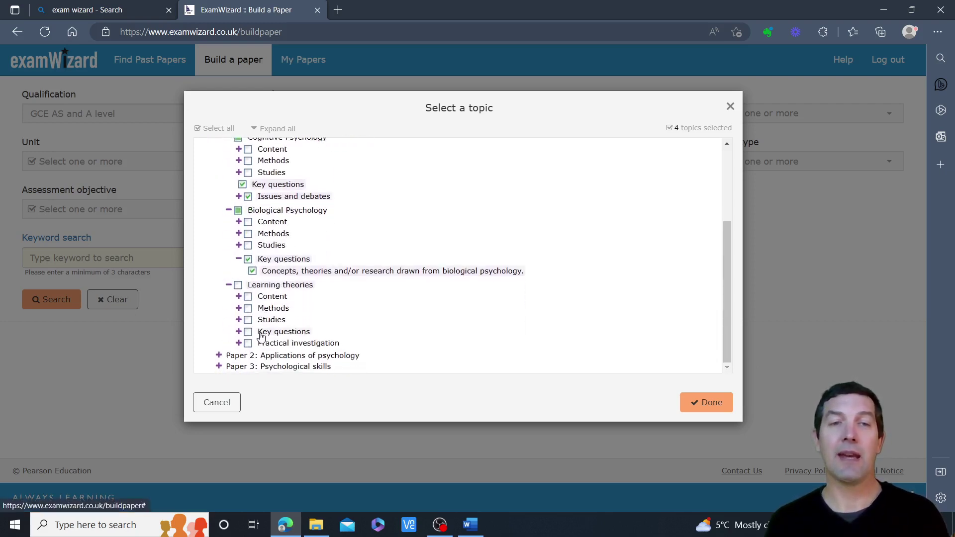
click(263, 333)
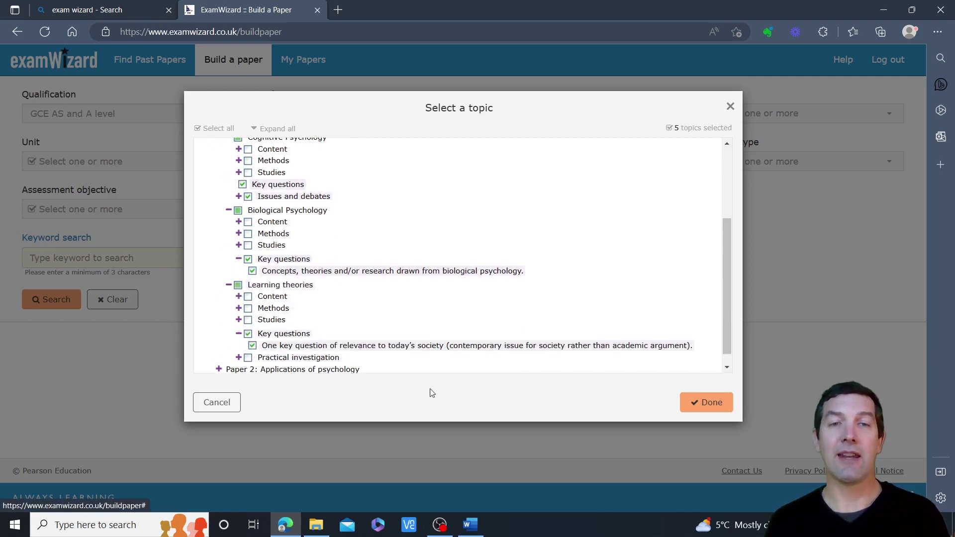
click(716, 403)
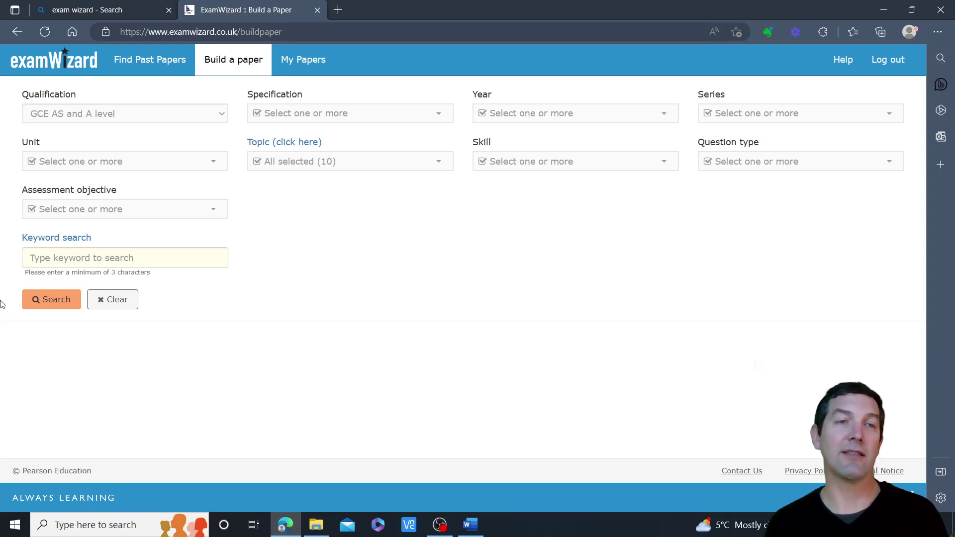
Step: Search the chosen topics, review the 12 matching questions, and bring up the Export Options dialog
click(37, 301)
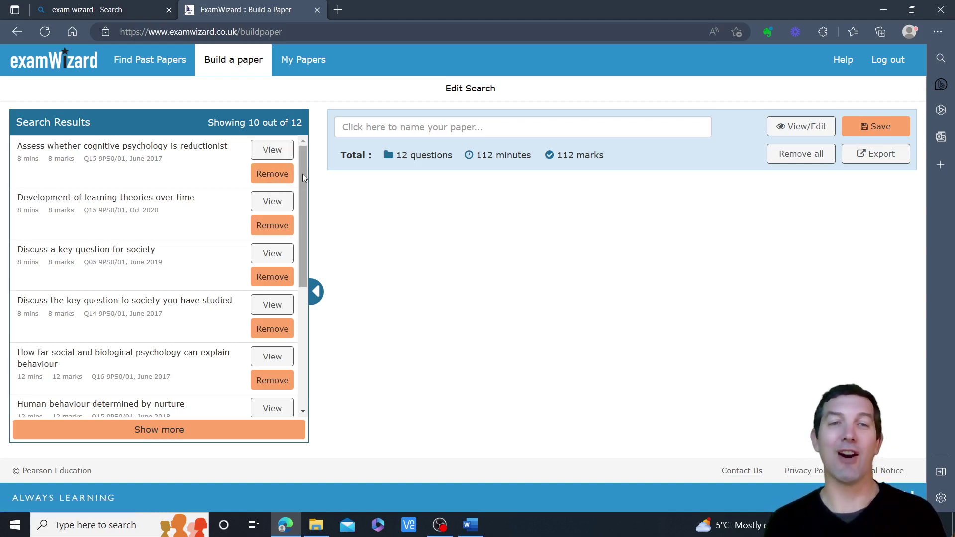
mouse_move(303, 174)
mouse_down()
mouse_move(299, 256)
mouse_move(300, 162)
mouse_up()
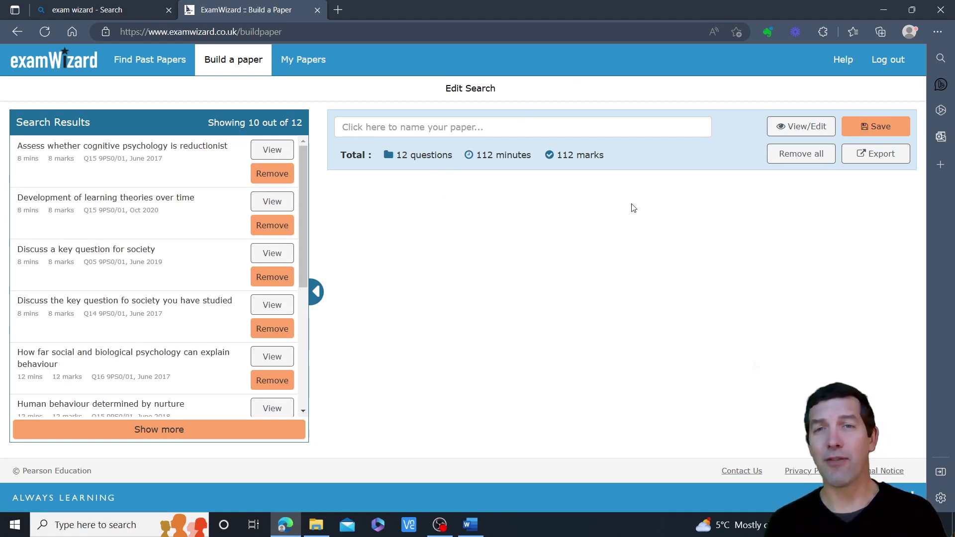
click(861, 159)
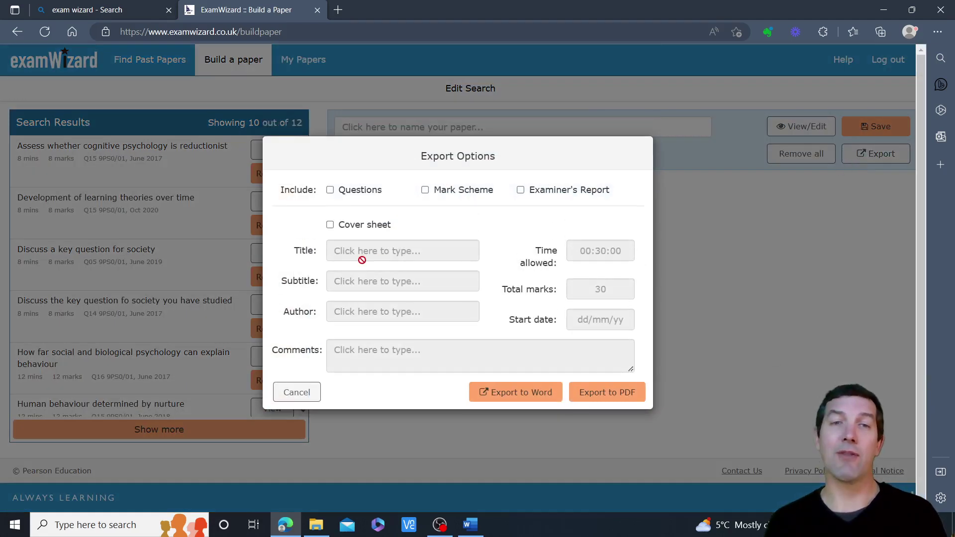
Step: Tick Questions, Mark Scheme and Examiner's Report in the Export Options
click(331, 190)
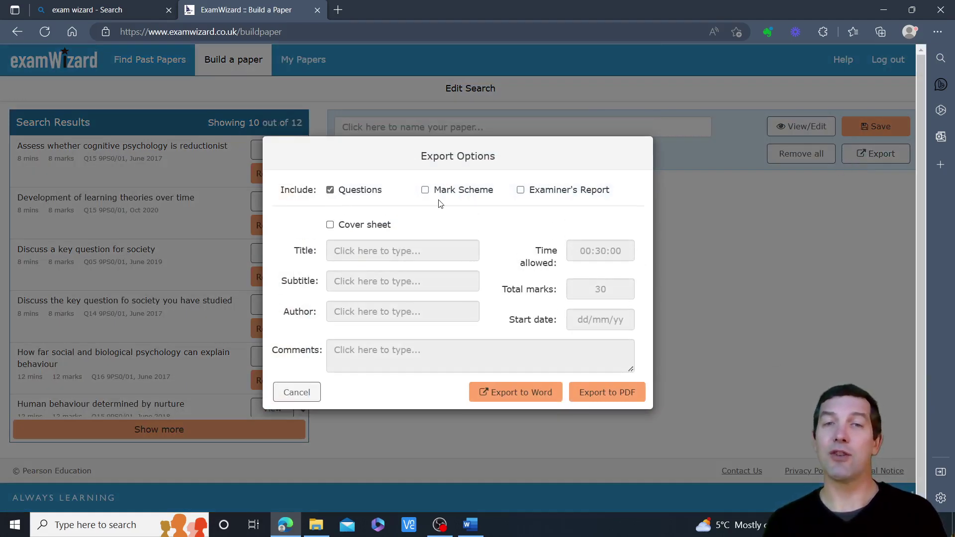
click(425, 190)
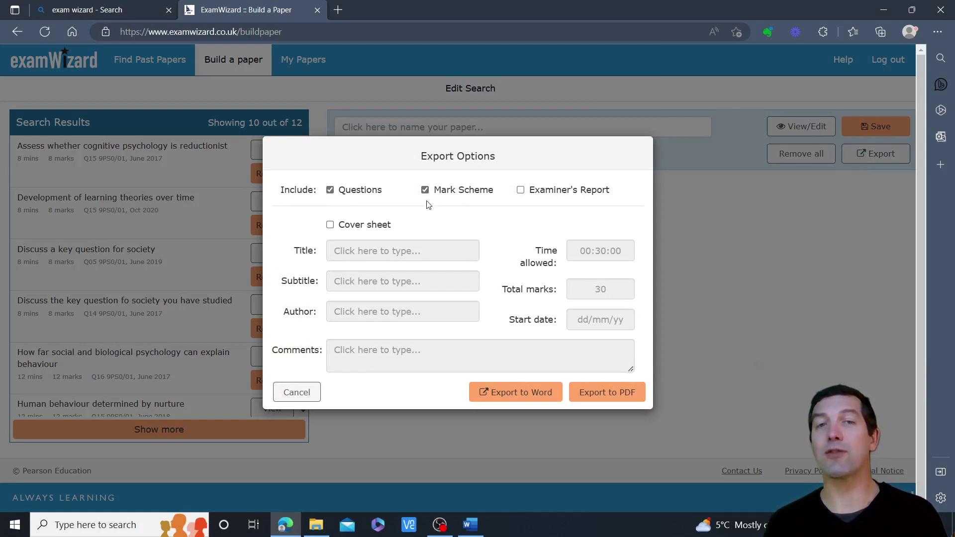
click(521, 190)
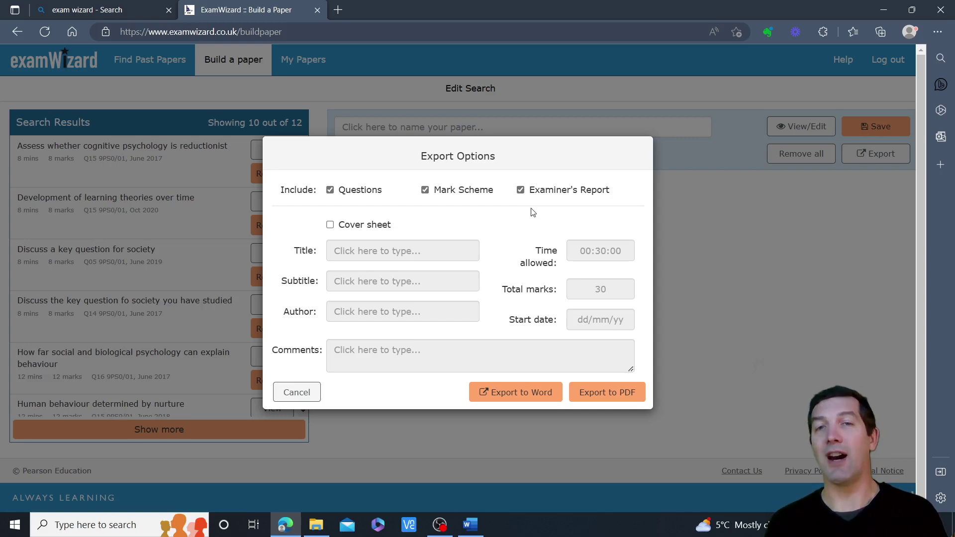